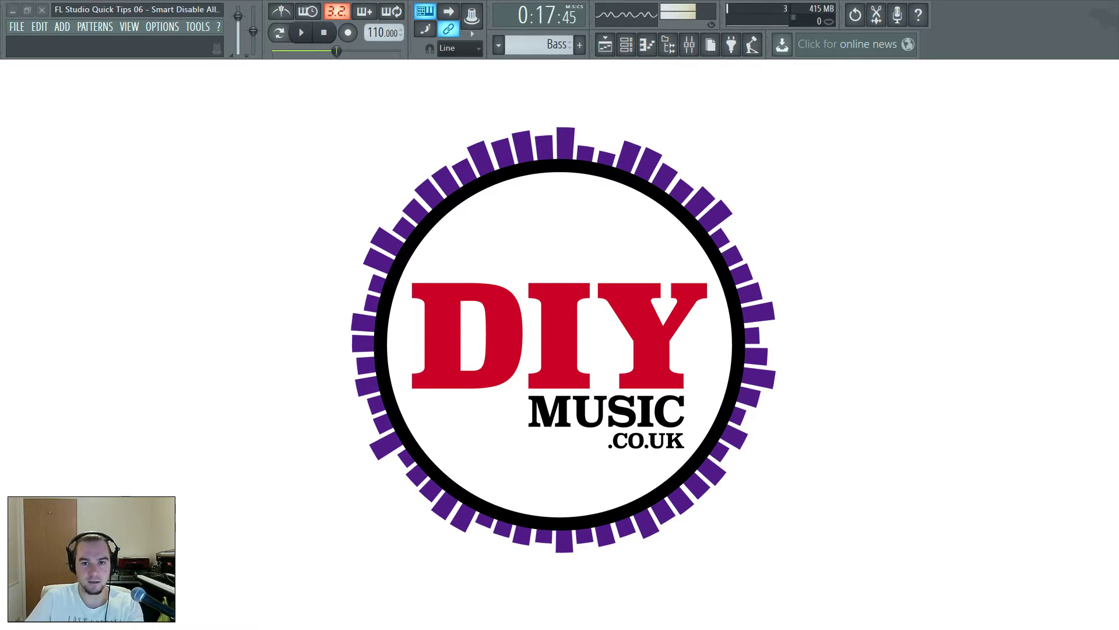
# Open the channel rack and the mixer, and shift the mixer window left
pyautogui.click(627, 45)
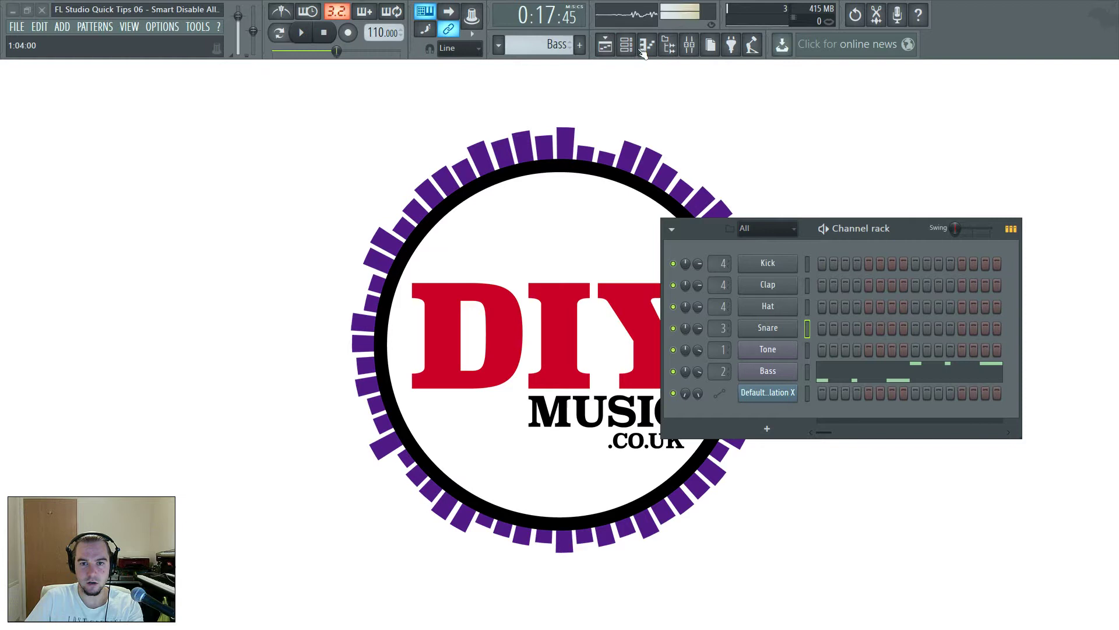
pyautogui.click(689, 45)
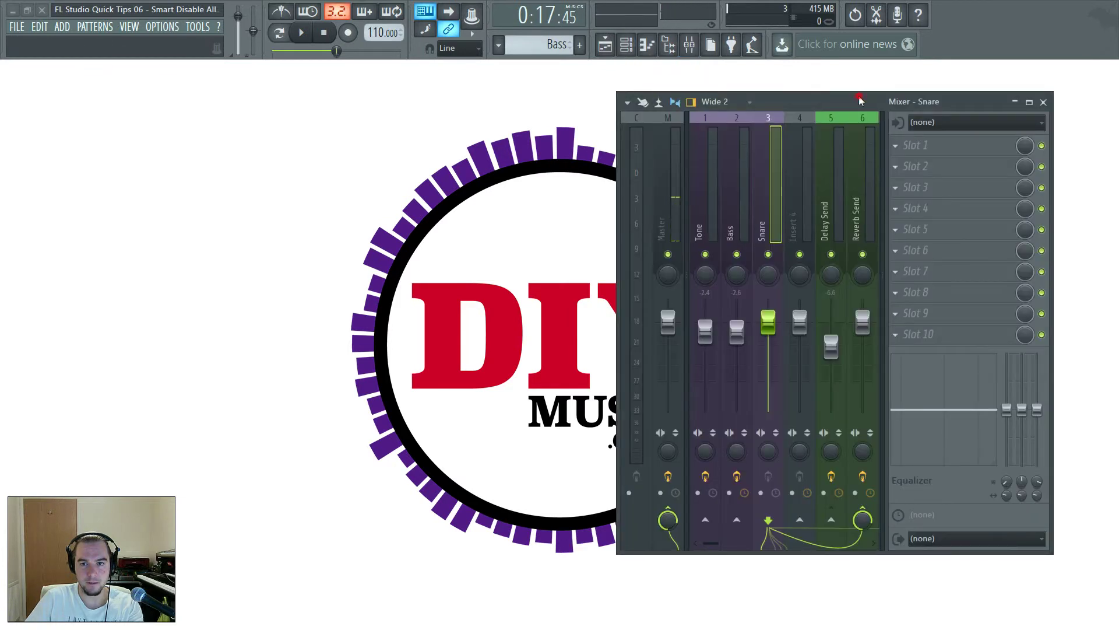
pyautogui.moveTo(859, 101); pyautogui.dragTo(806, 109)
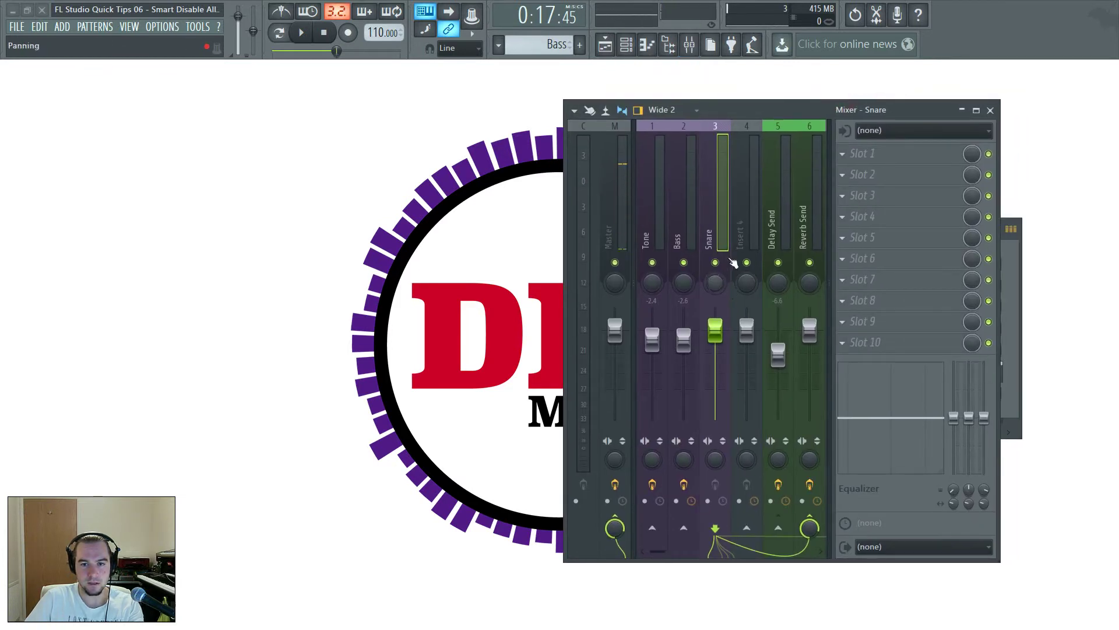
# Inspect the Delay Send, Reverb Send, Tone and Snare mixer tracks, ending on Snare's effects
pyautogui.click(782, 230)
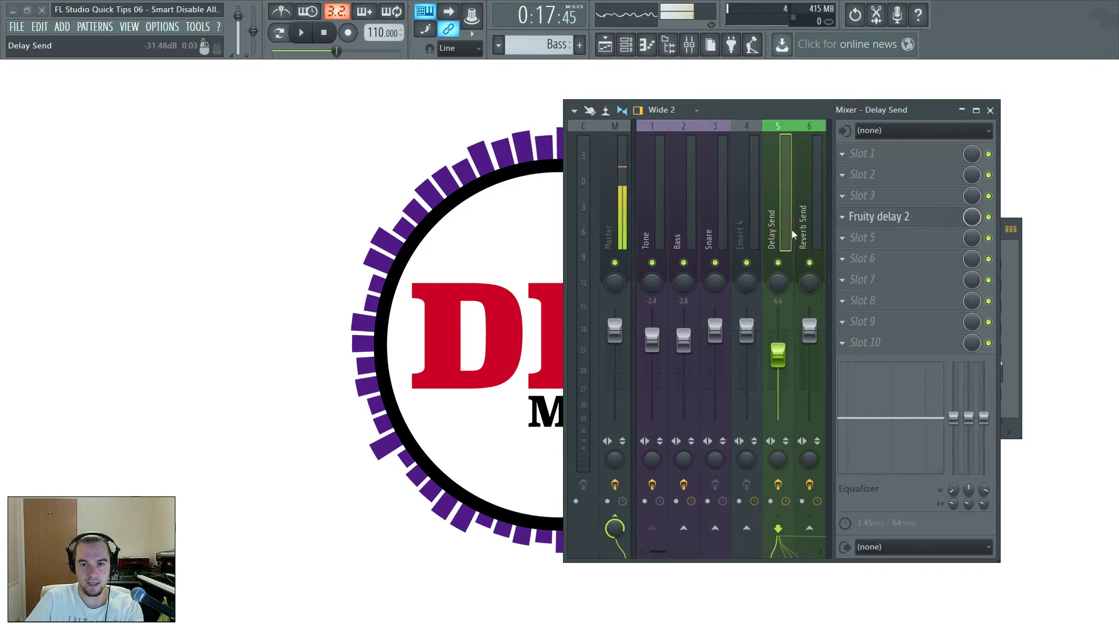
pyautogui.click(808, 230)
pyautogui.click(786, 232)
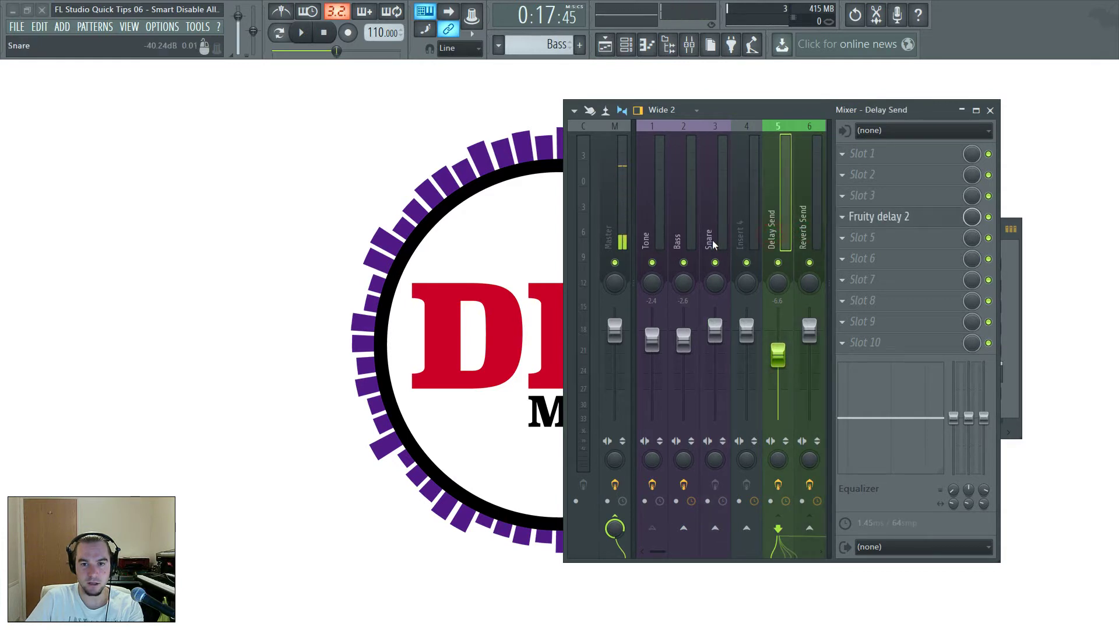
pyautogui.click(659, 223)
pyautogui.click(710, 223)
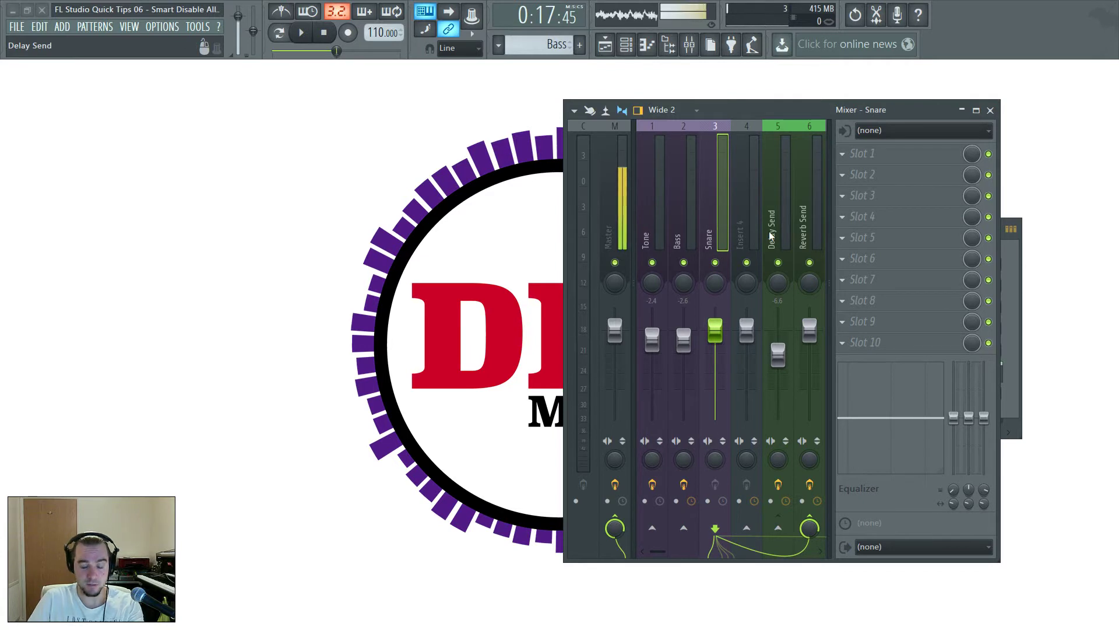
pyautogui.press('space')
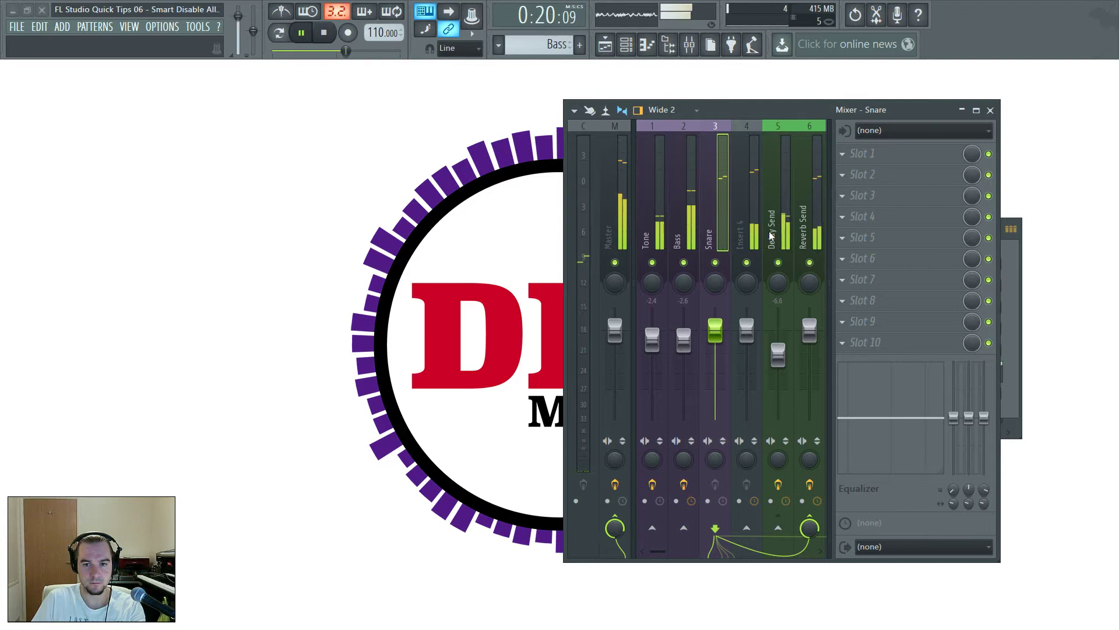
pyautogui.press('space')
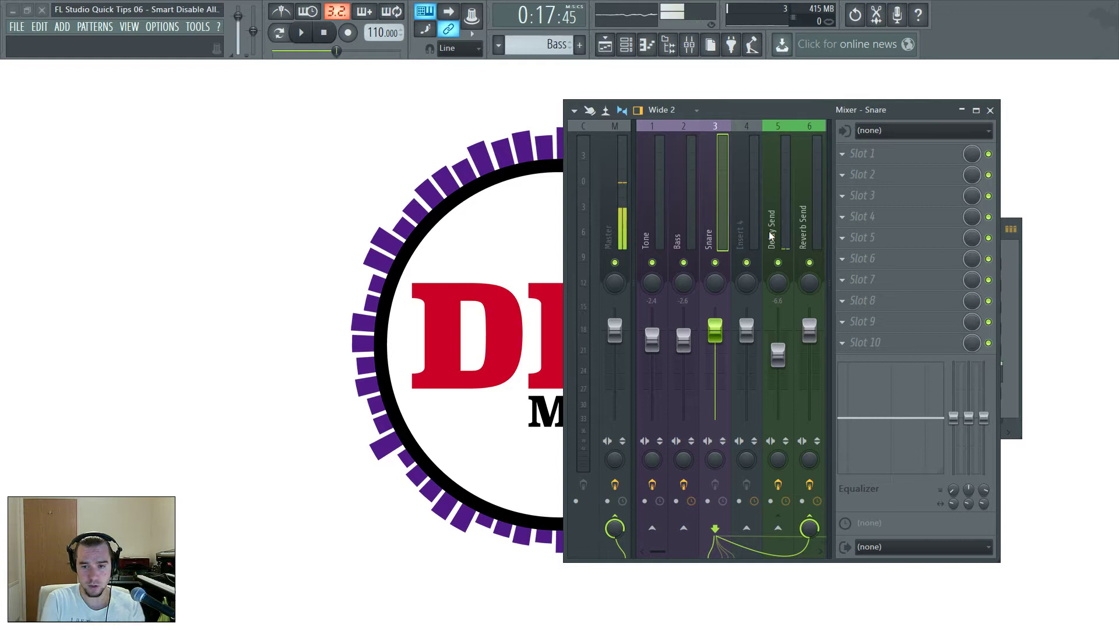
# Enable Smart disable in Fruity delay 2's plugin options on the Delay Send track
pyautogui.click(768, 231)
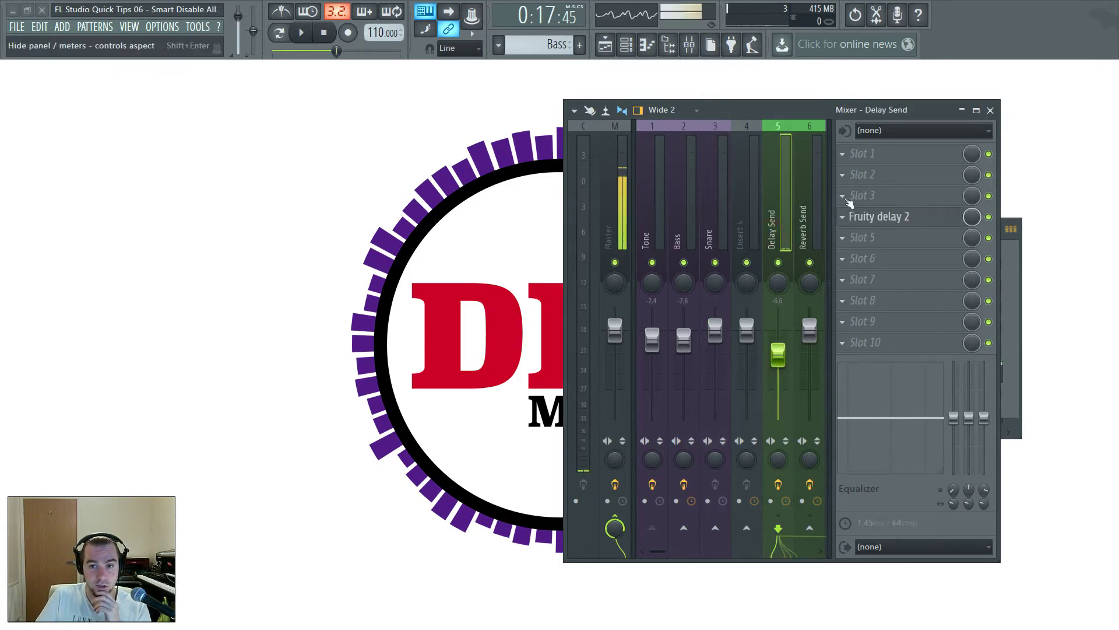
pyautogui.click(921, 219)
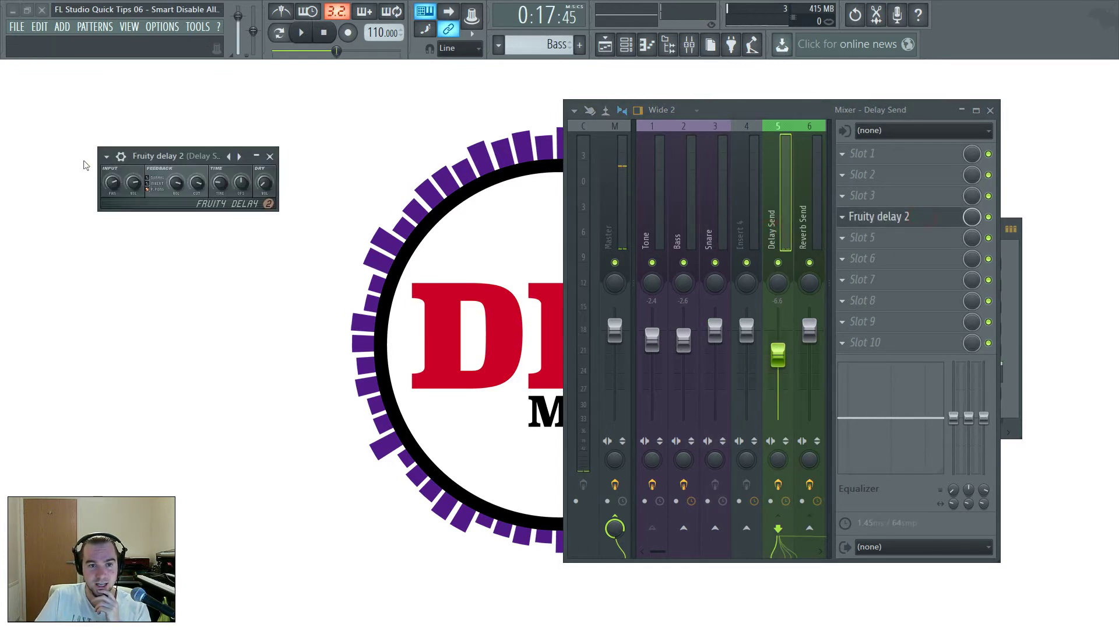
pyautogui.click(122, 156)
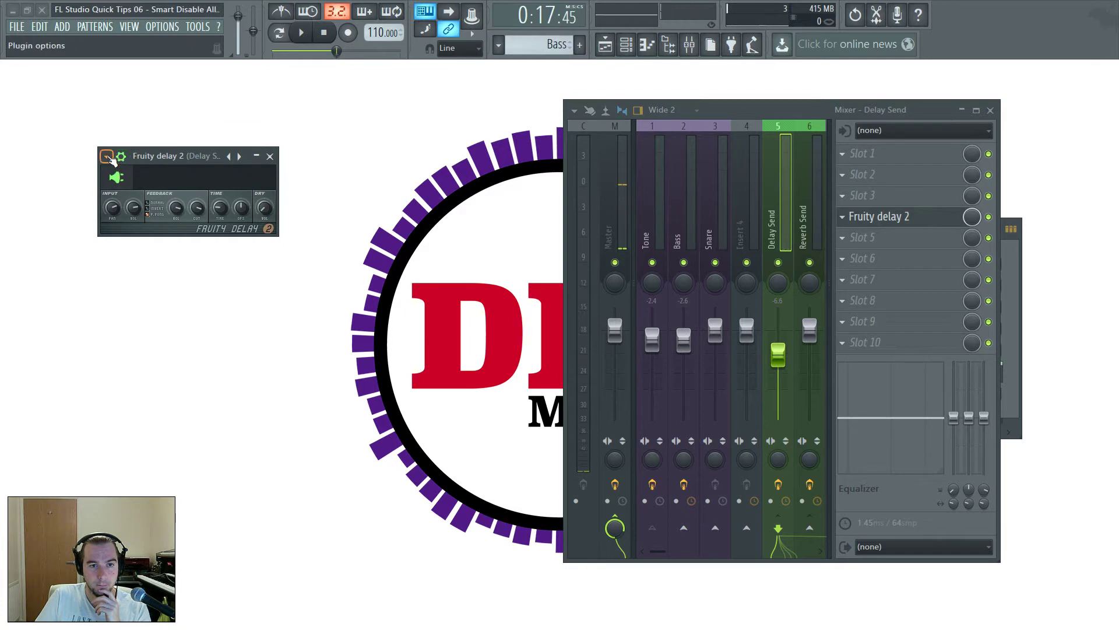
pyautogui.click(107, 157)
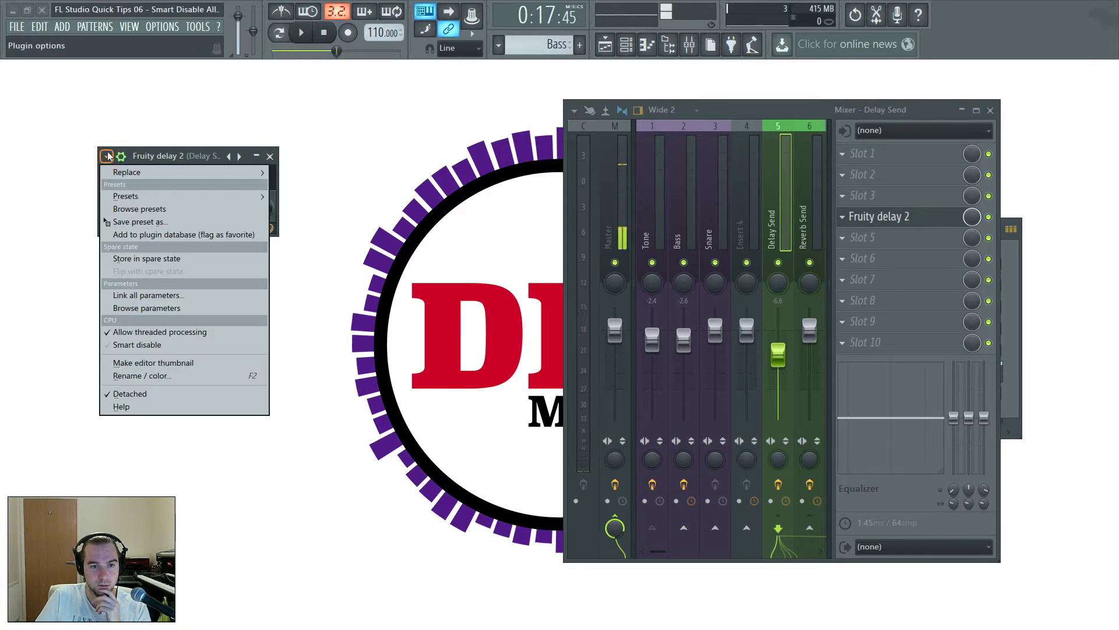
pyautogui.click(133, 346)
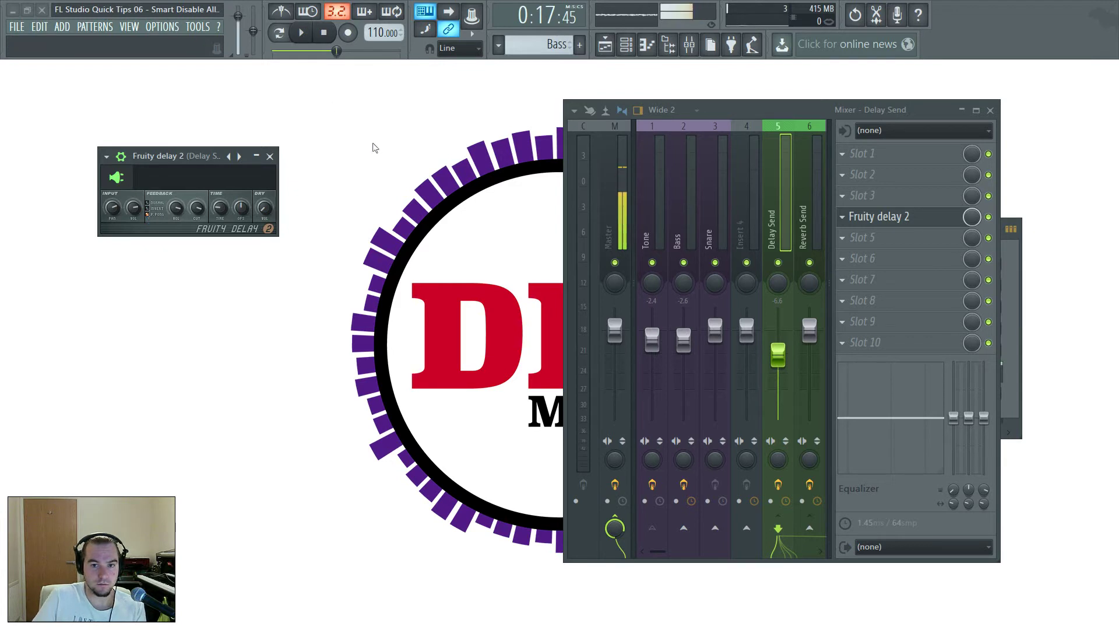
pyautogui.rightClick(653, 262)
pyautogui.rightClick(653, 263)
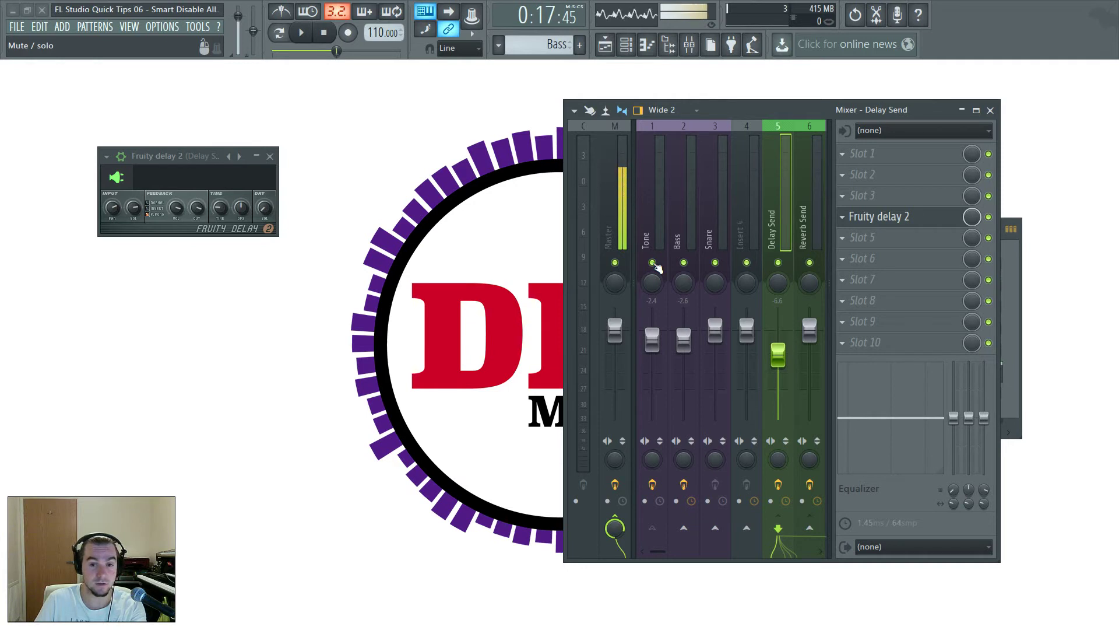
pyautogui.rightClick(652, 263)
pyautogui.press('space')
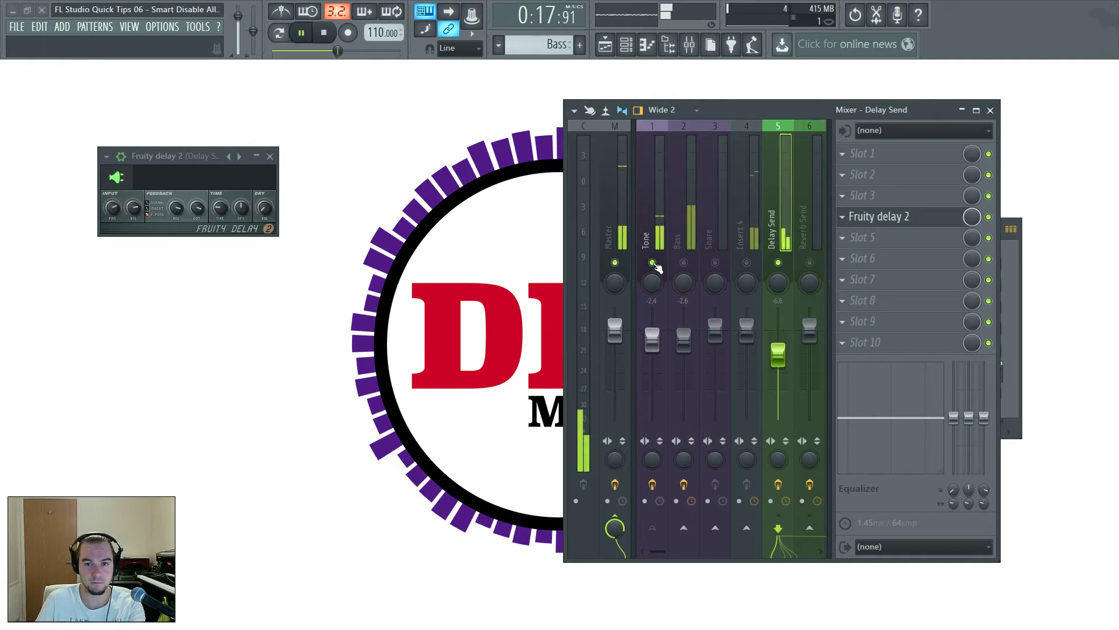
pyautogui.press('space')
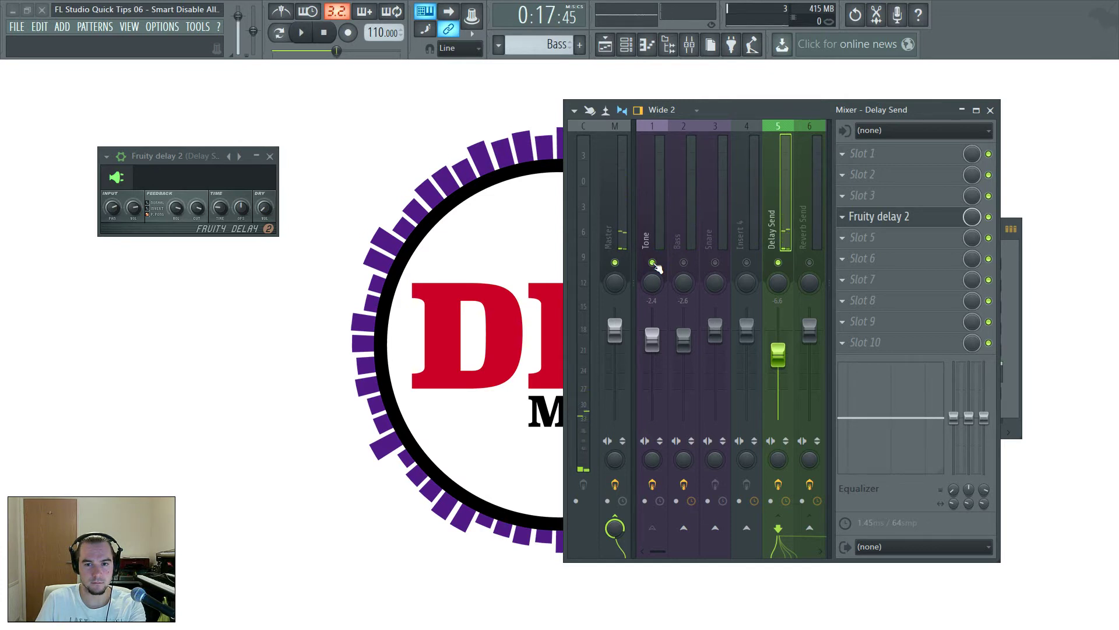
pyautogui.rightClick(653, 263)
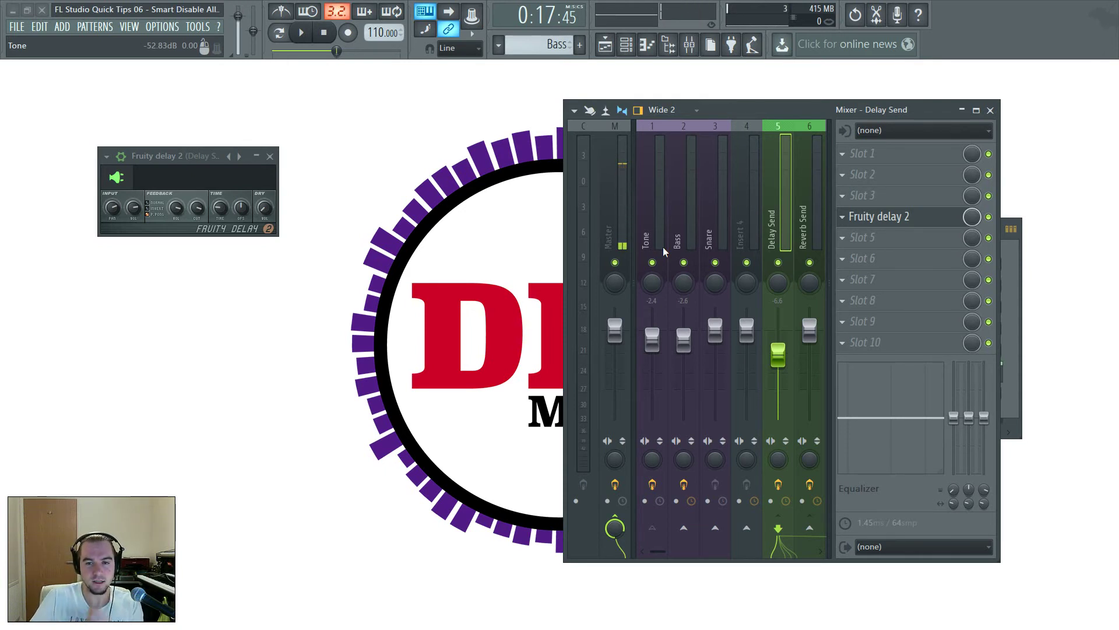
# Show the TOOLS > Macros list offering to switch smart disable for all plugins
pyautogui.click(106, 156)
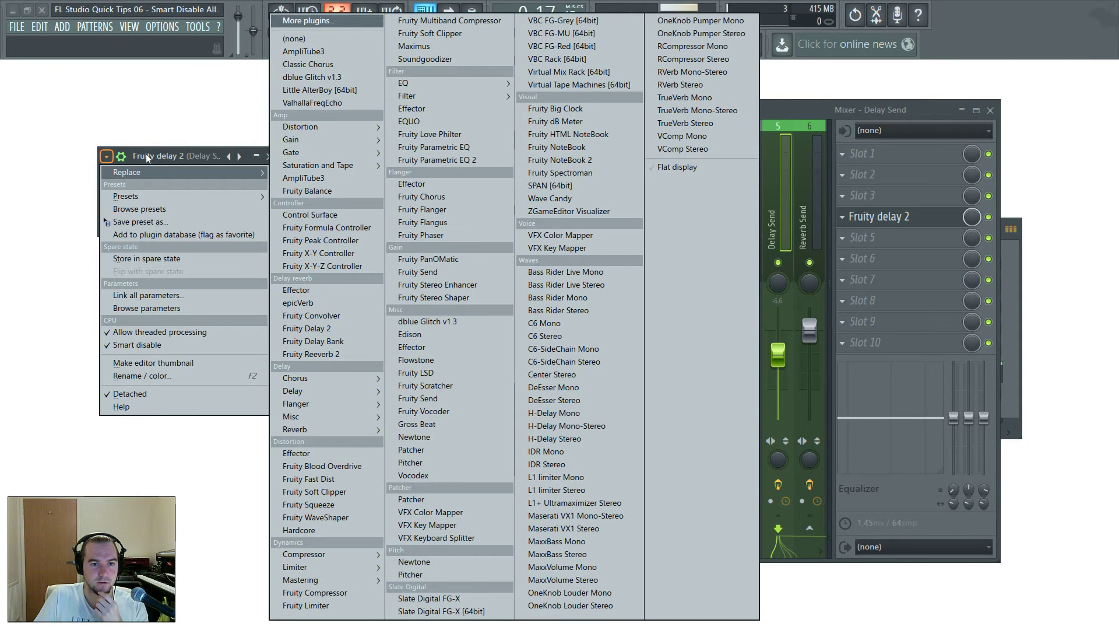
pyautogui.click(146, 149)
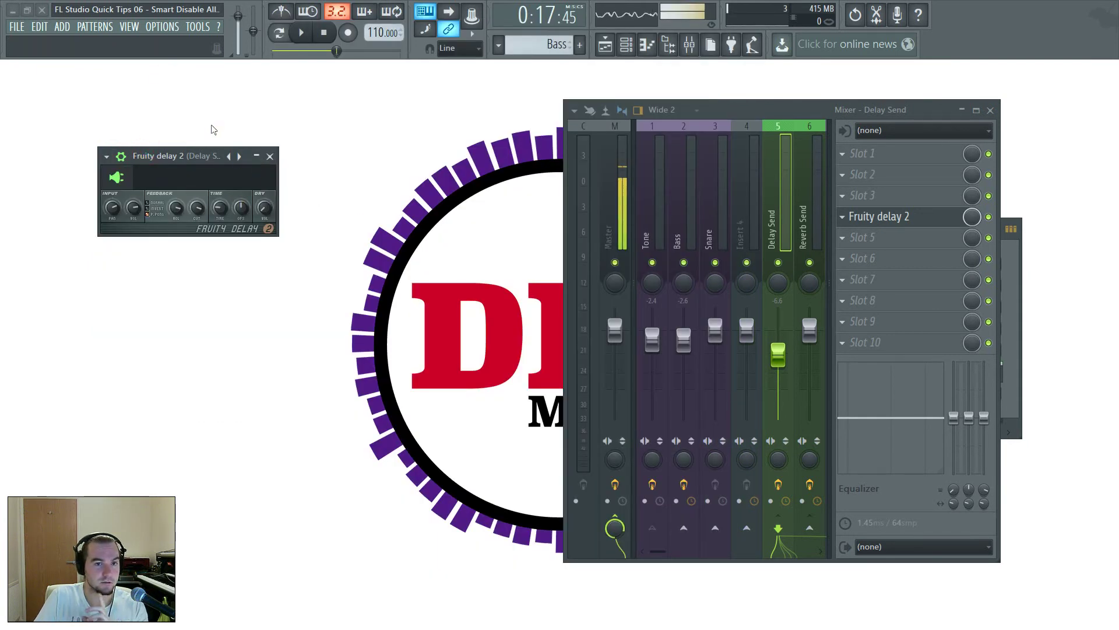
pyautogui.click(198, 27)
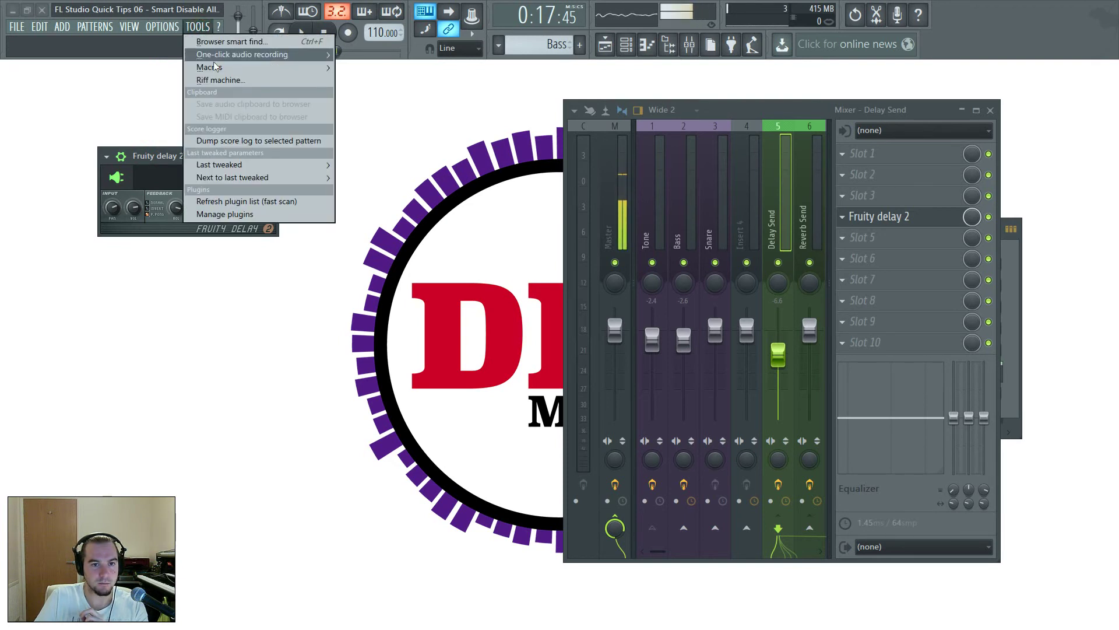
pyautogui.moveTo(241, 67)
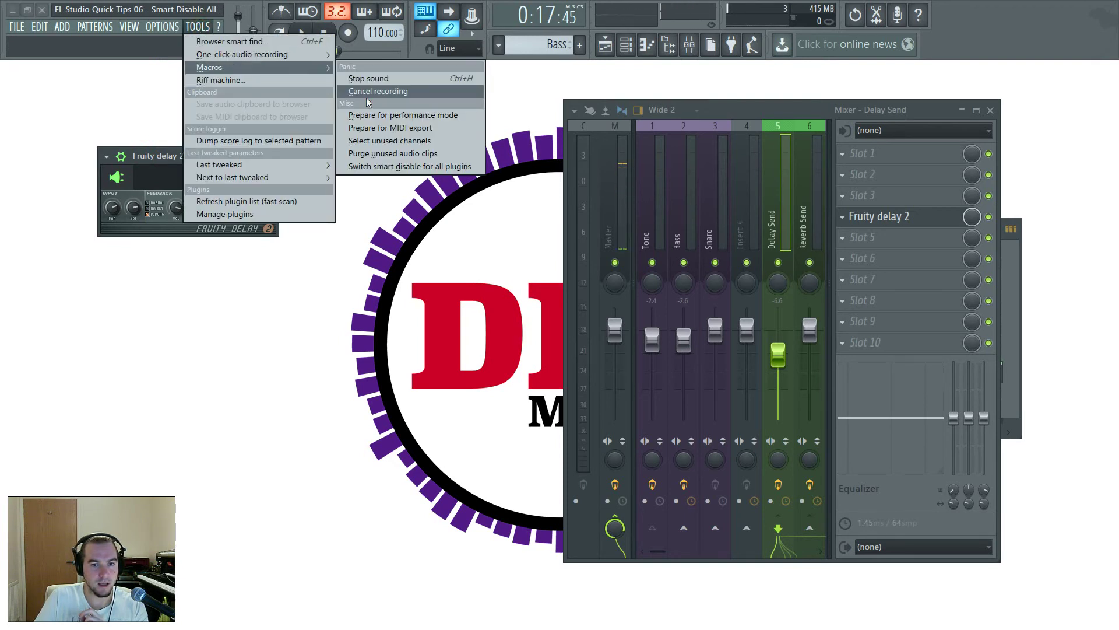
# Switch smart disable on for all plugins, then bring up Reverb Send's Fruity Reeverb 2 window
pyautogui.click(453, 167)
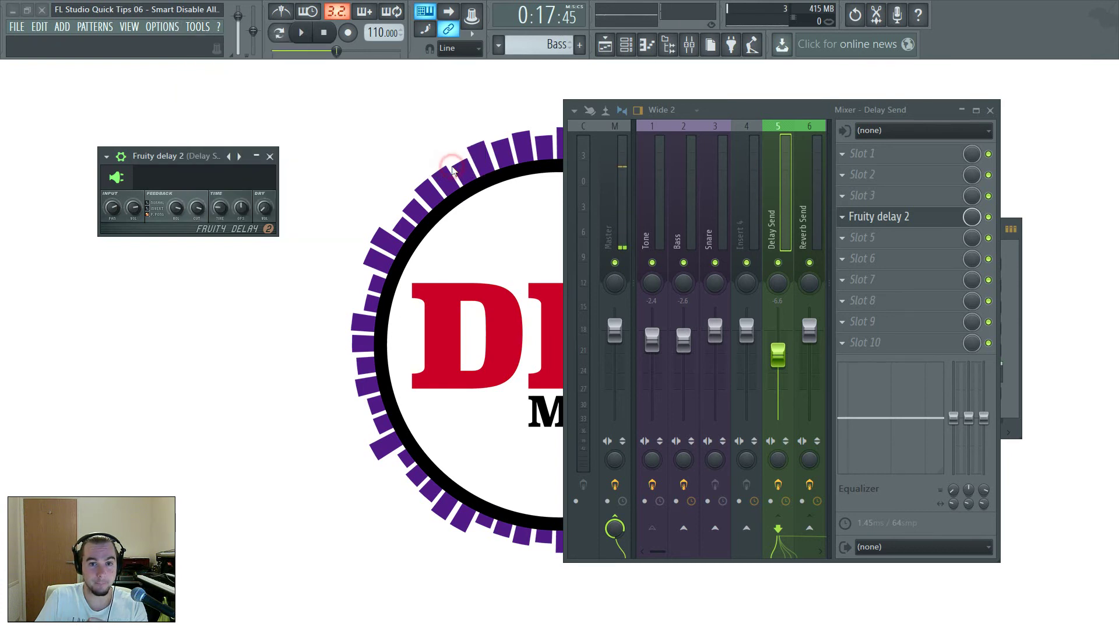
pyautogui.click(818, 221)
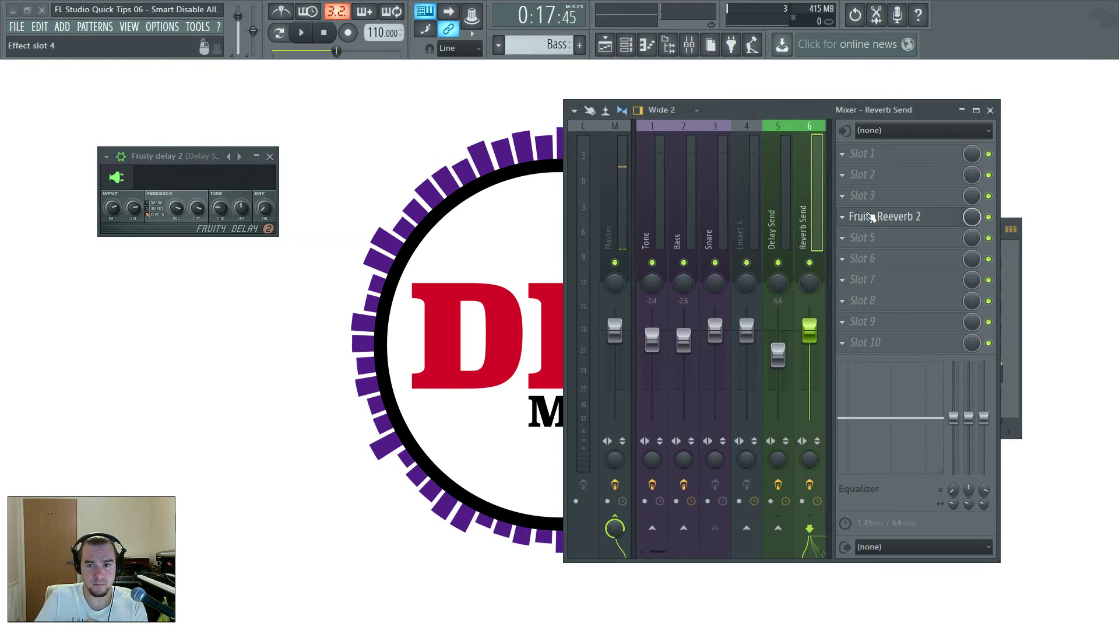
pyautogui.click(880, 216)
pyautogui.moveTo(323, 194); pyautogui.dragTo(374, 243)
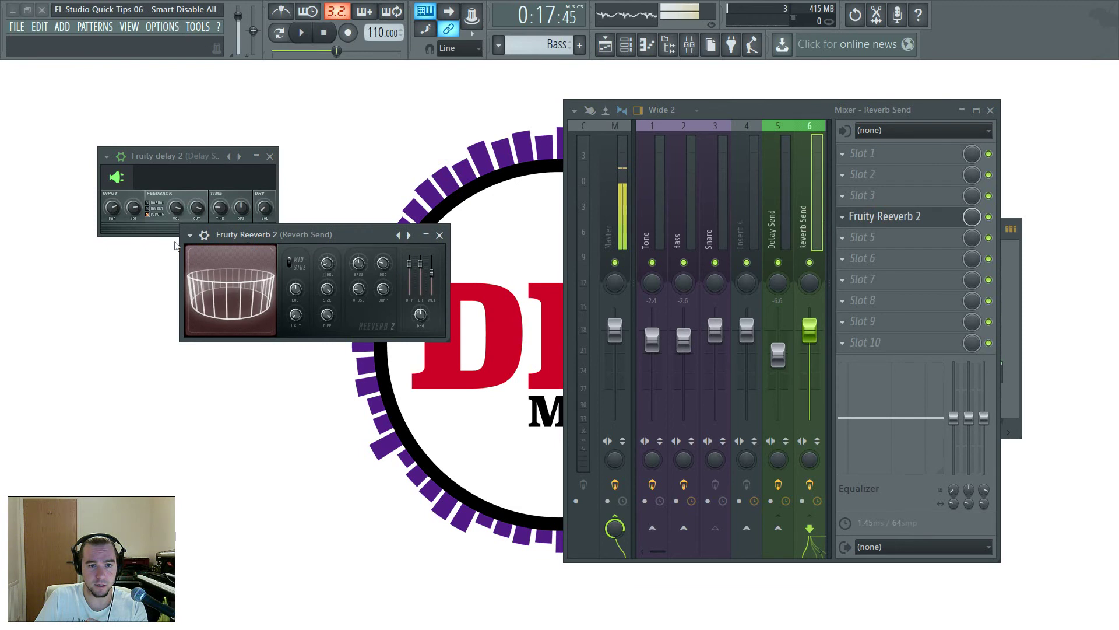
# Replace Fruity Reeverb 2 with Fruity peak controller and mute that effect slot
pyautogui.click(190, 235)
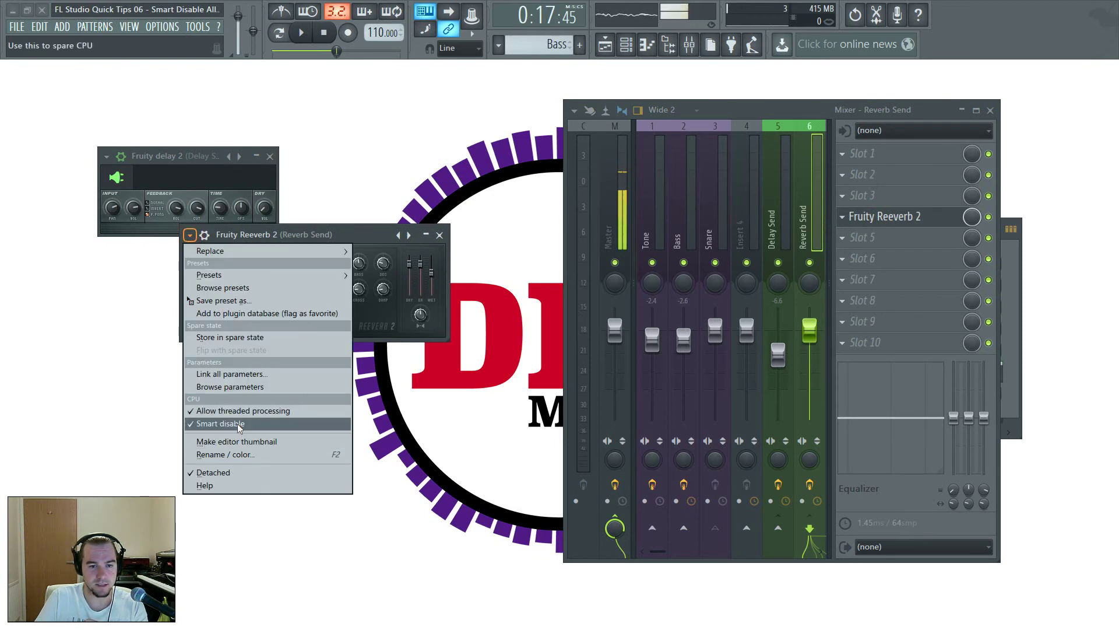
pyautogui.moveTo(268, 251)
pyautogui.click(358, 241)
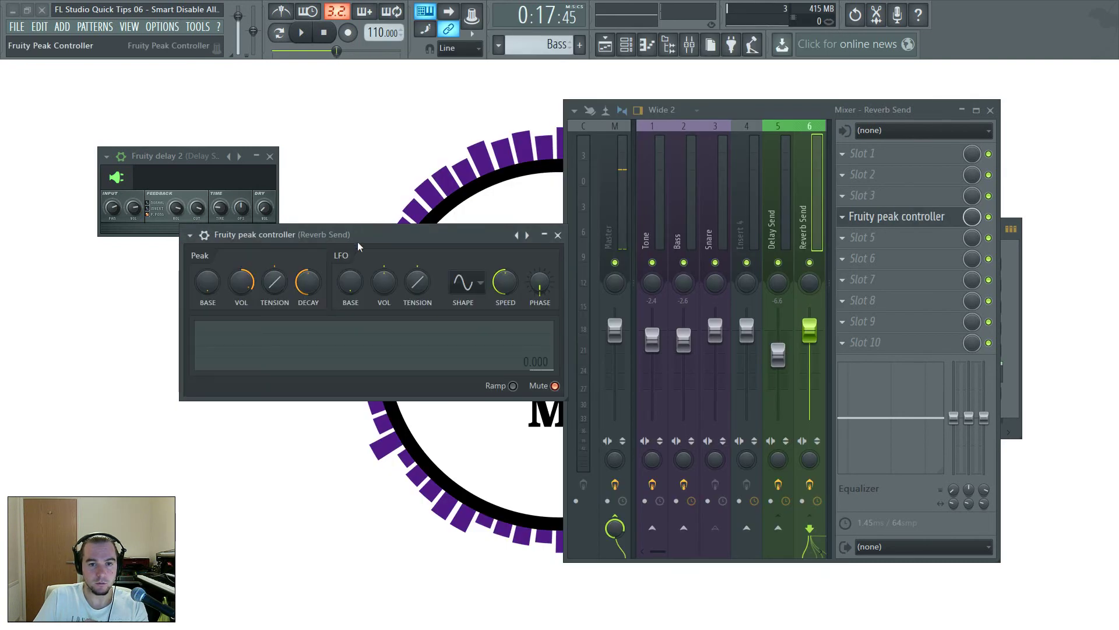
pyautogui.click(558, 235)
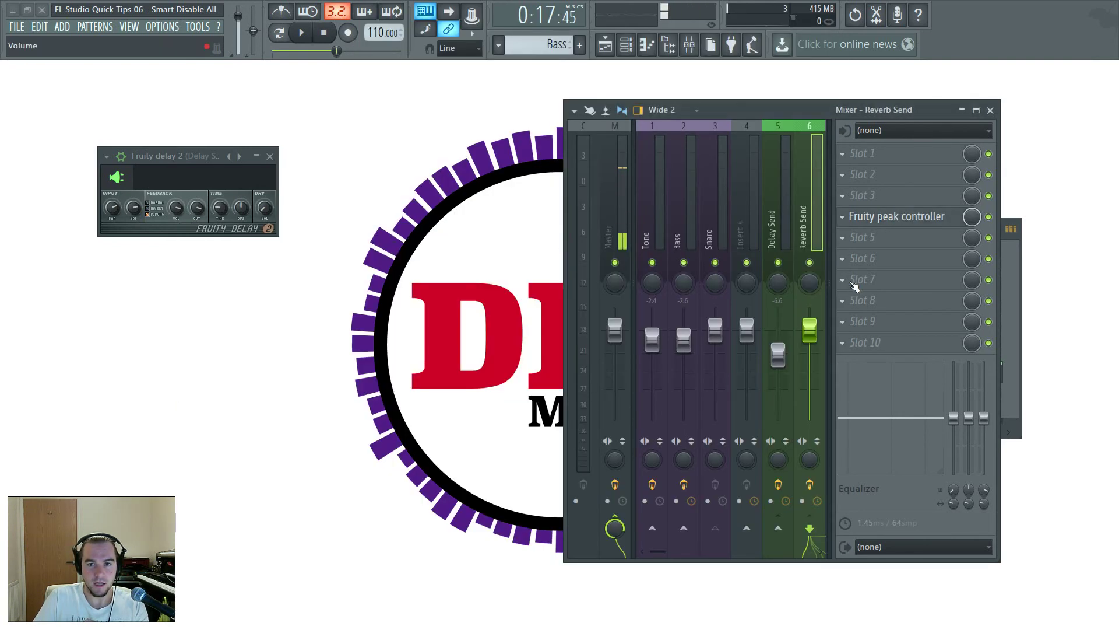
pyautogui.click(989, 217)
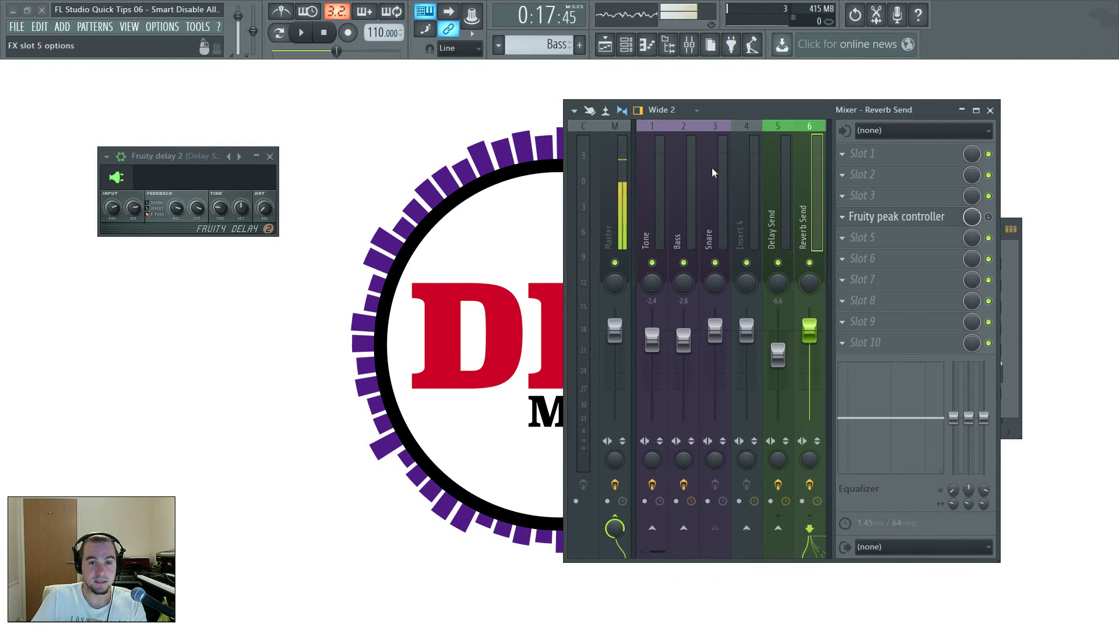
# Dismiss the Tools macros list and close the mixer and channel rack windows
pyautogui.click(193, 27)
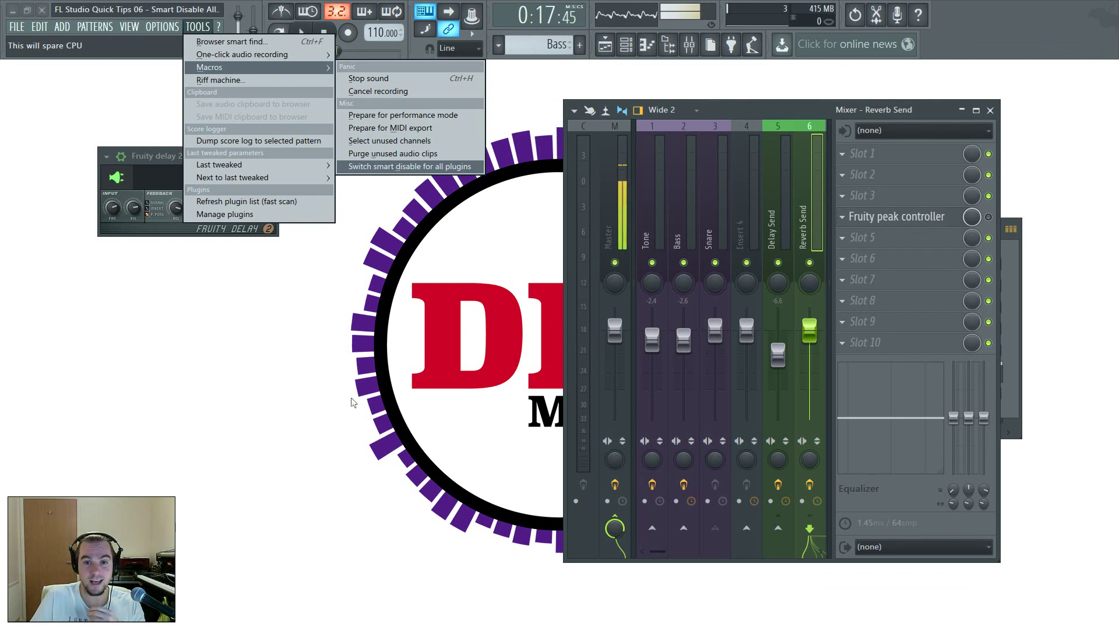
pyautogui.click(725, 109)
pyautogui.click(990, 110)
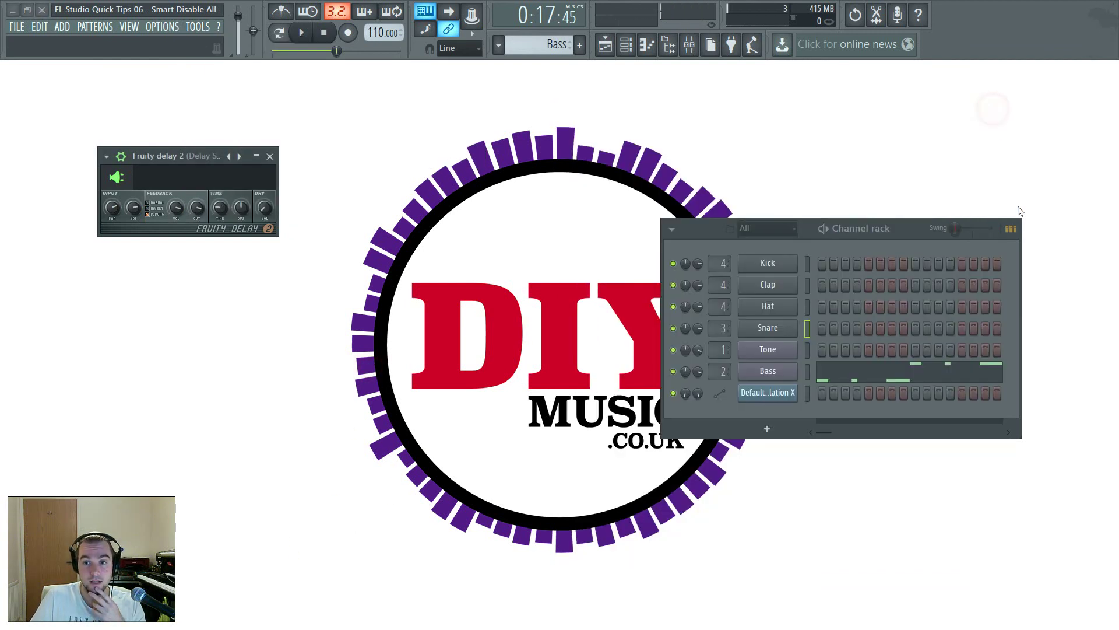
pyautogui.click(628, 46)
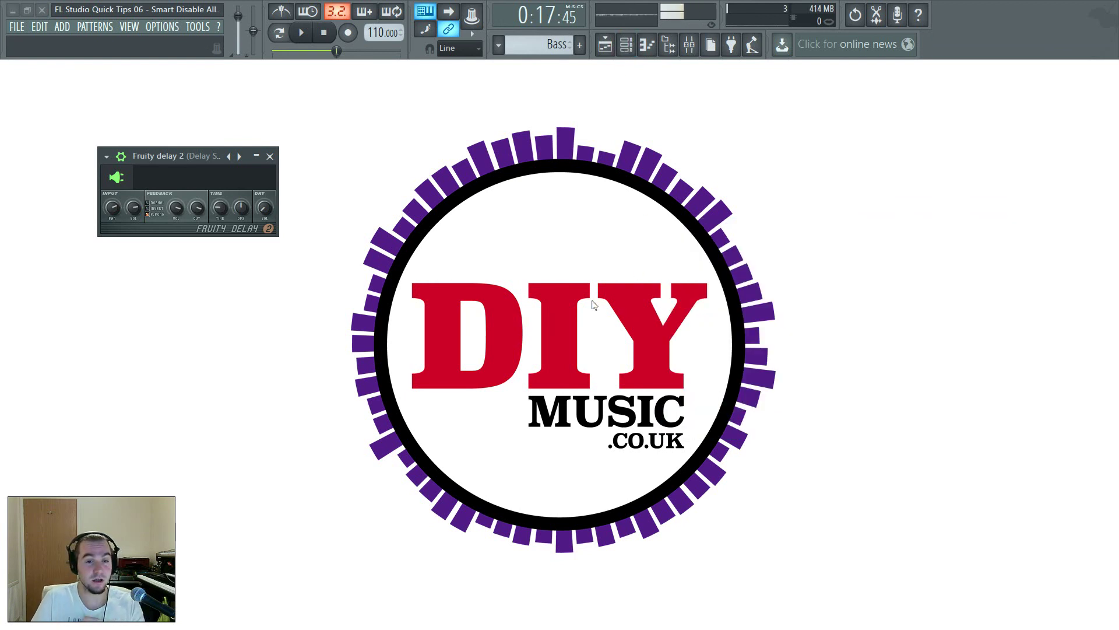